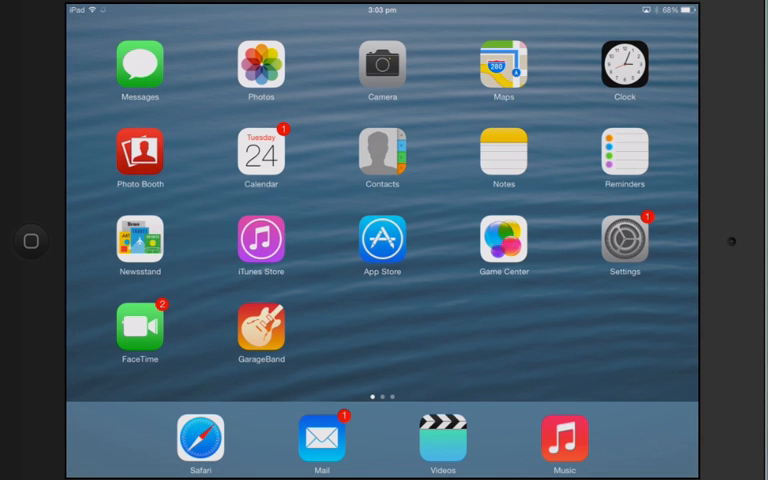
Navigate to Accessibility > Guided Access and switch Guided Access on
click(625, 240)
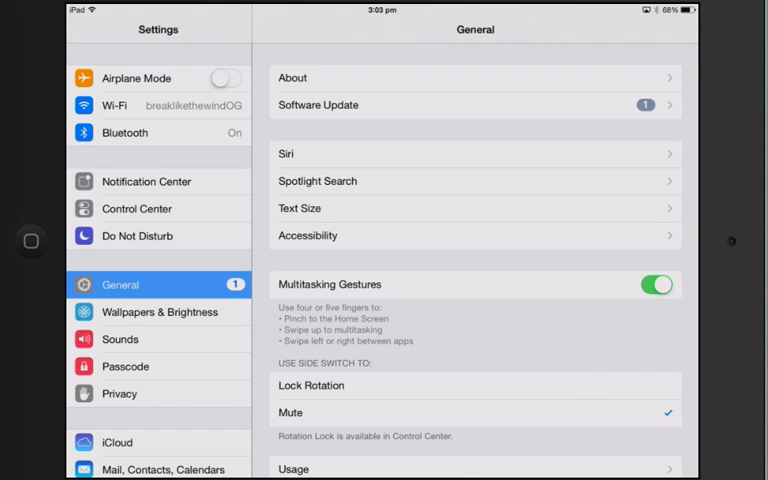
click(475, 235)
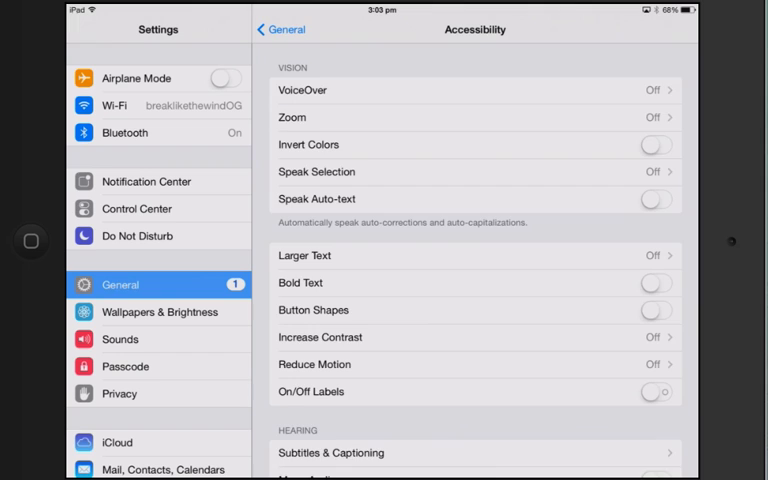
scroll(475, 250, down, 5)
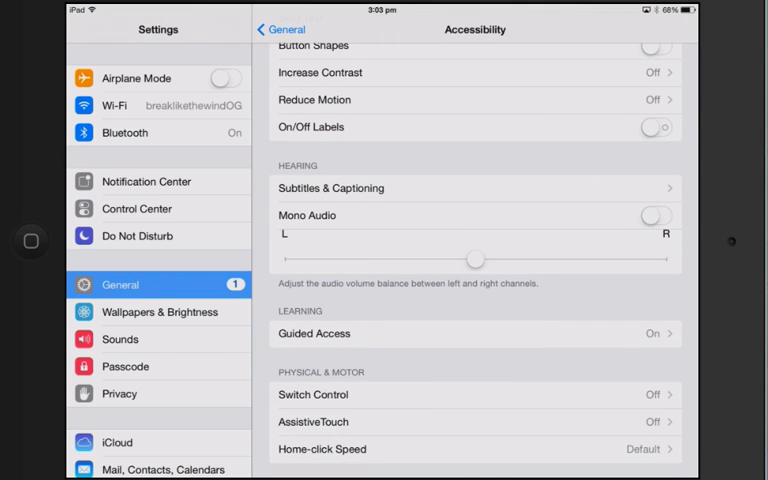
click(475, 333)
click(656, 78)
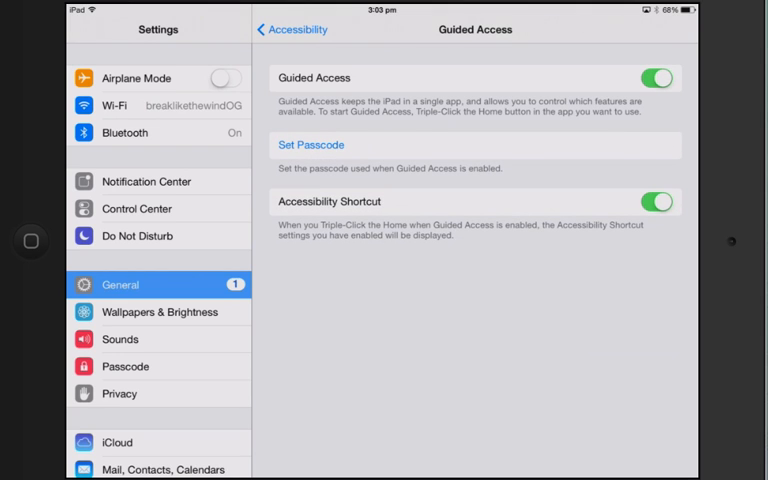
Enter a four-digit Guided Access passcode and re-enter it to confirm
click(311, 145)
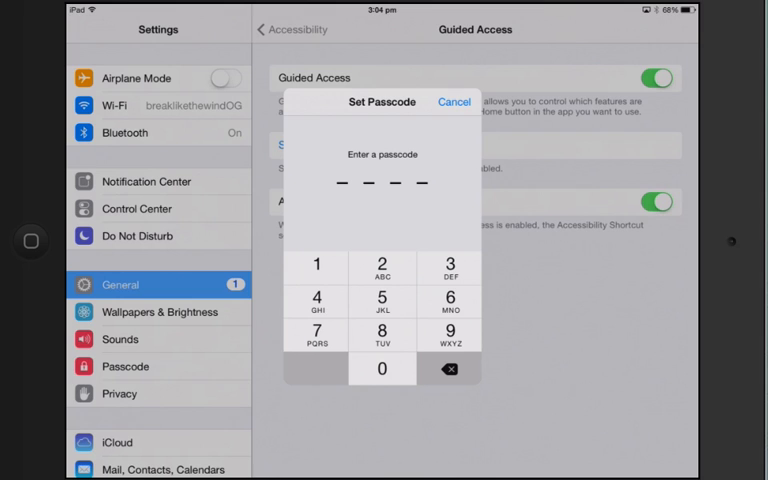
click(382, 368)
click(382, 368)
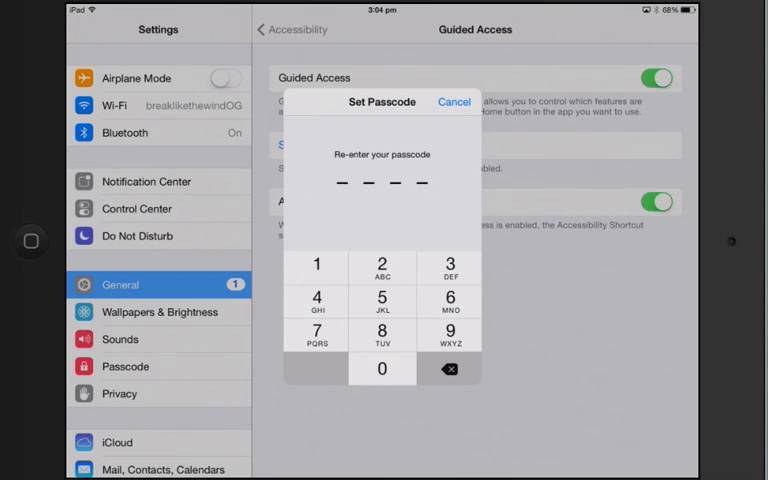
click(382, 368)
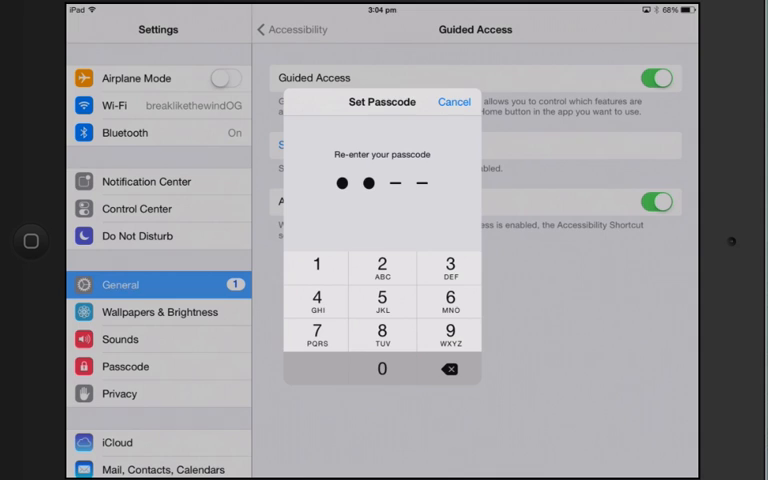
click(382, 368)
click(382, 368)
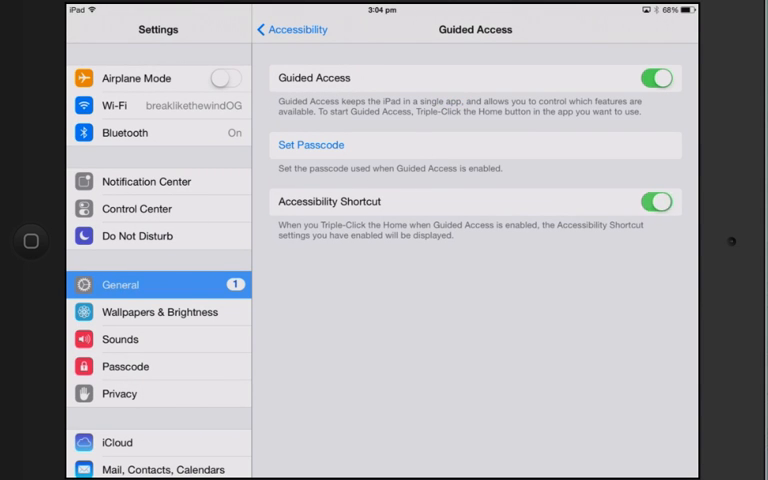
click(657, 202)
Return to the home screen and launch GarageBand on its Grand Piano keyboard
key(super+shift+h)
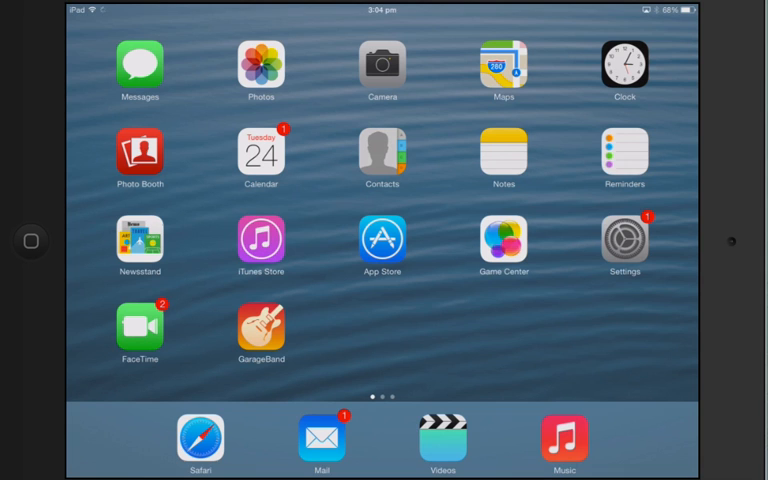
click(261, 330)
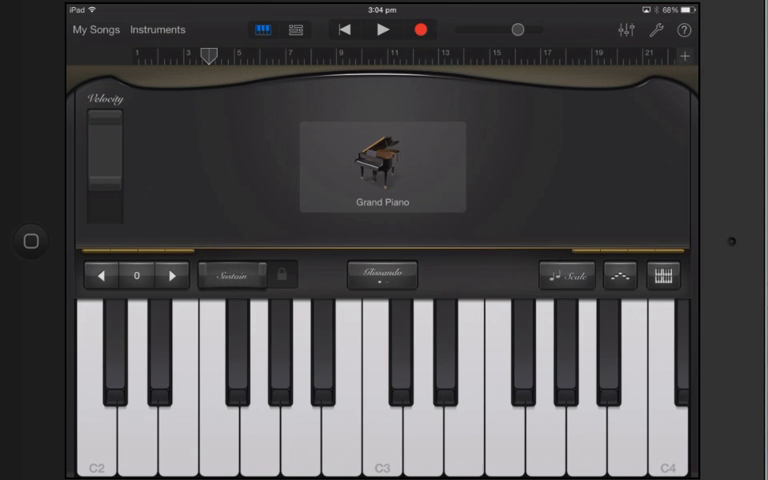
Save the piano song via My Songs, returning toward the song browser with My Song 7
click(96, 29)
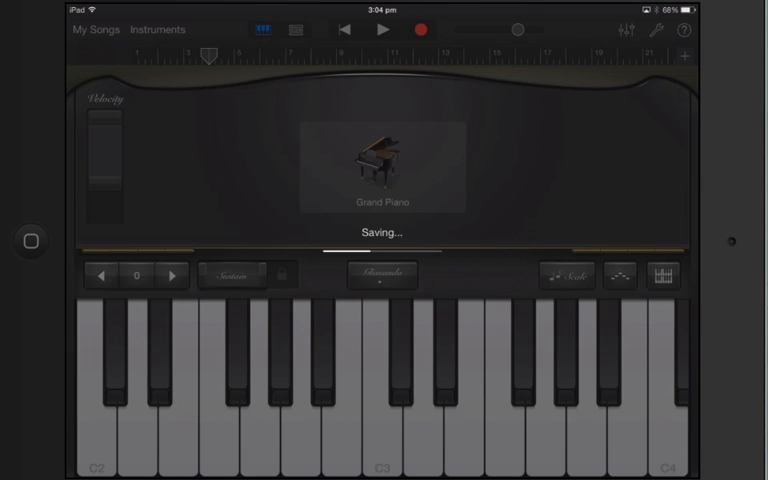